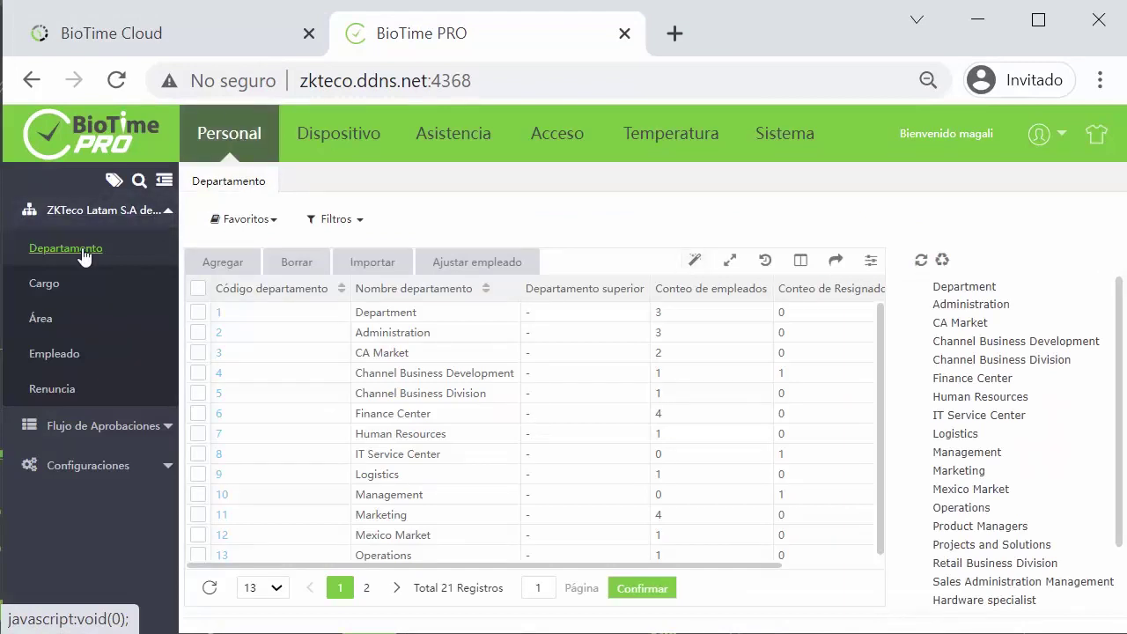
Export all the data in the Departamento list to an Excel file.
{"action": "left_click", "coordinate": [837, 264]}
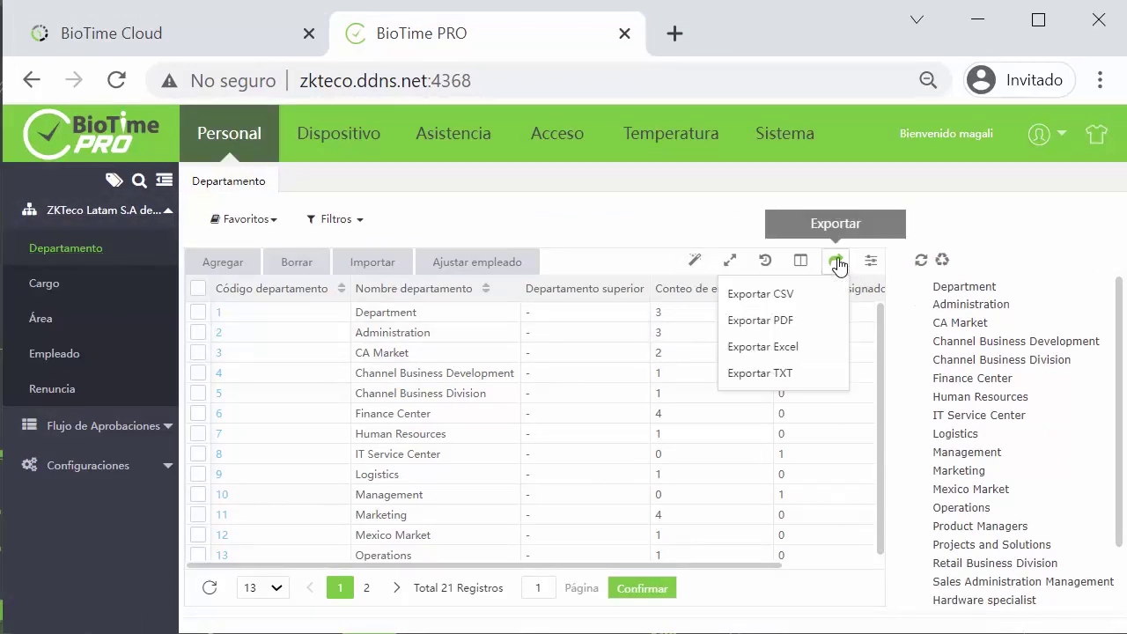
{"action": "left_click", "coordinate": [787, 349]}
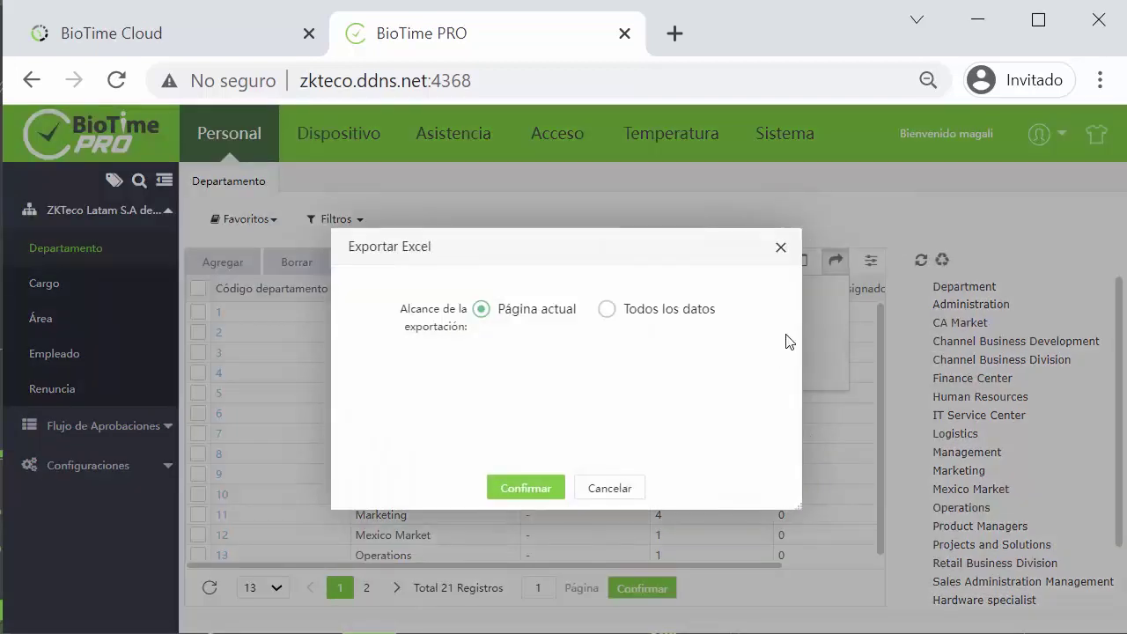
{"action": "left_click", "coordinate": [607, 309]}
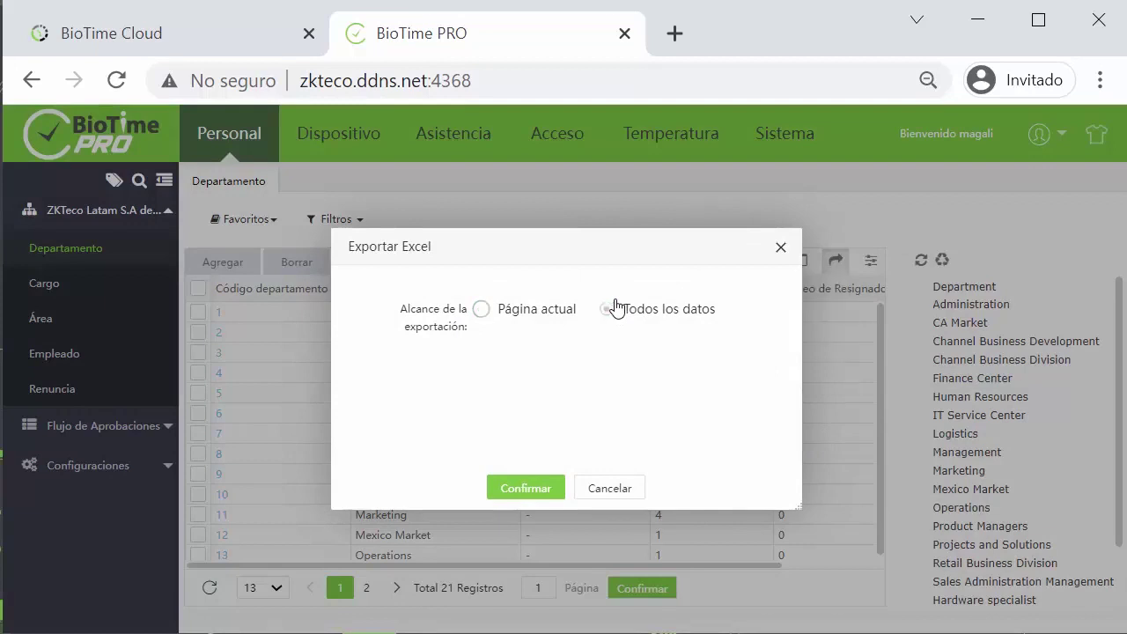
{"action": "left_click", "coordinate": [525, 489]}
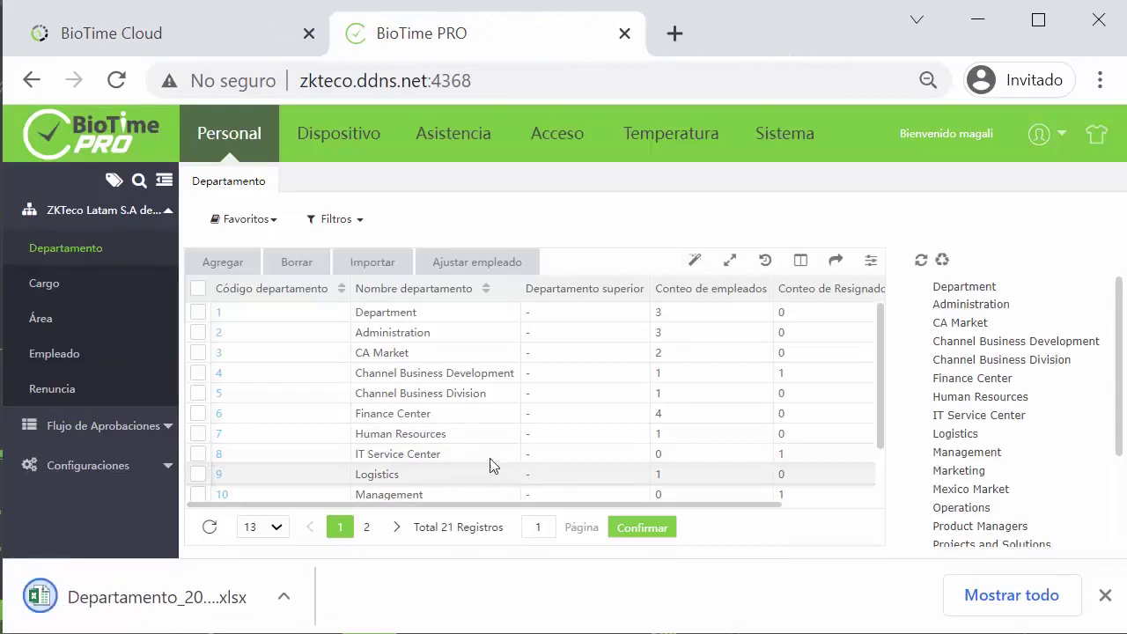
Show every available column in the Empleado list and save that column selection.
{"action": "left_click", "coordinate": [70, 361]}
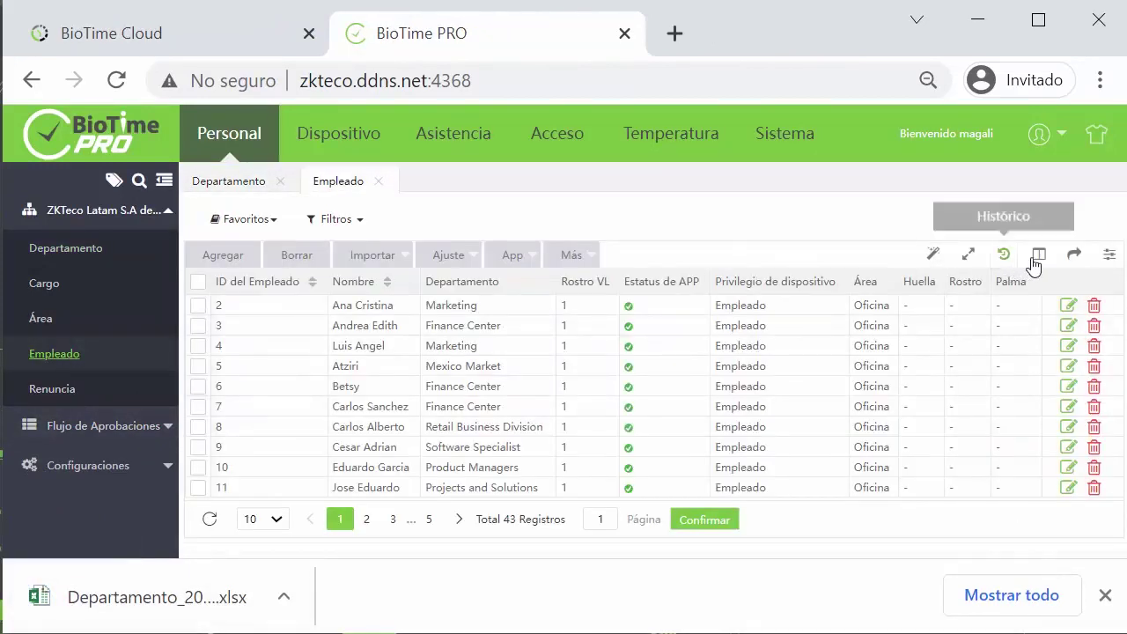
{"action": "left_click", "coordinate": [1041, 255]}
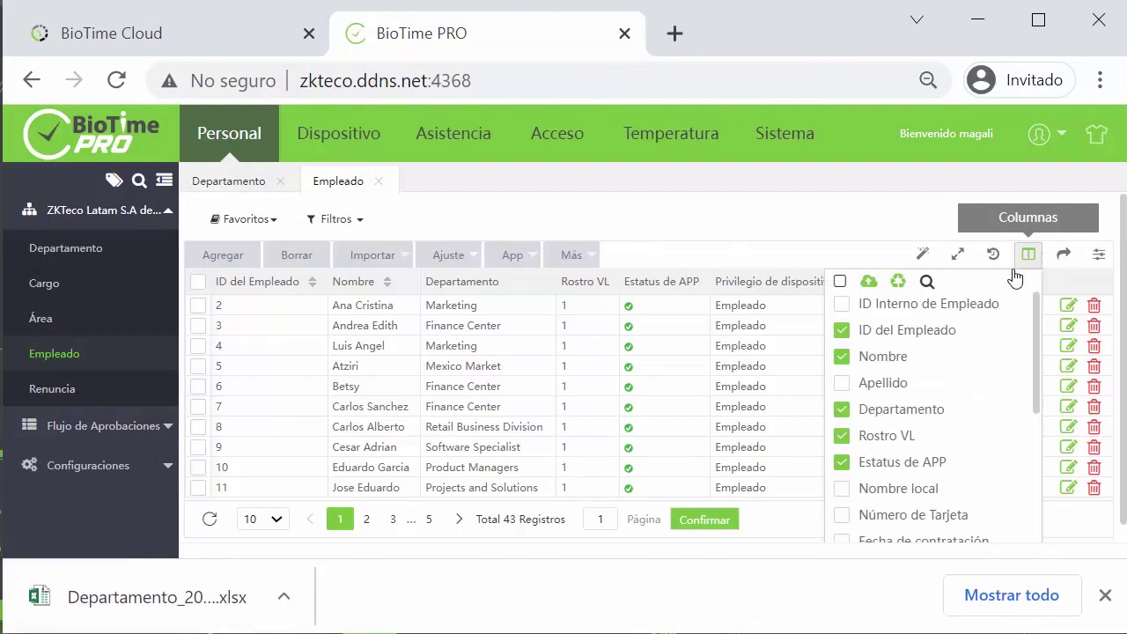
{"action": "left_click", "coordinate": [840, 281]}
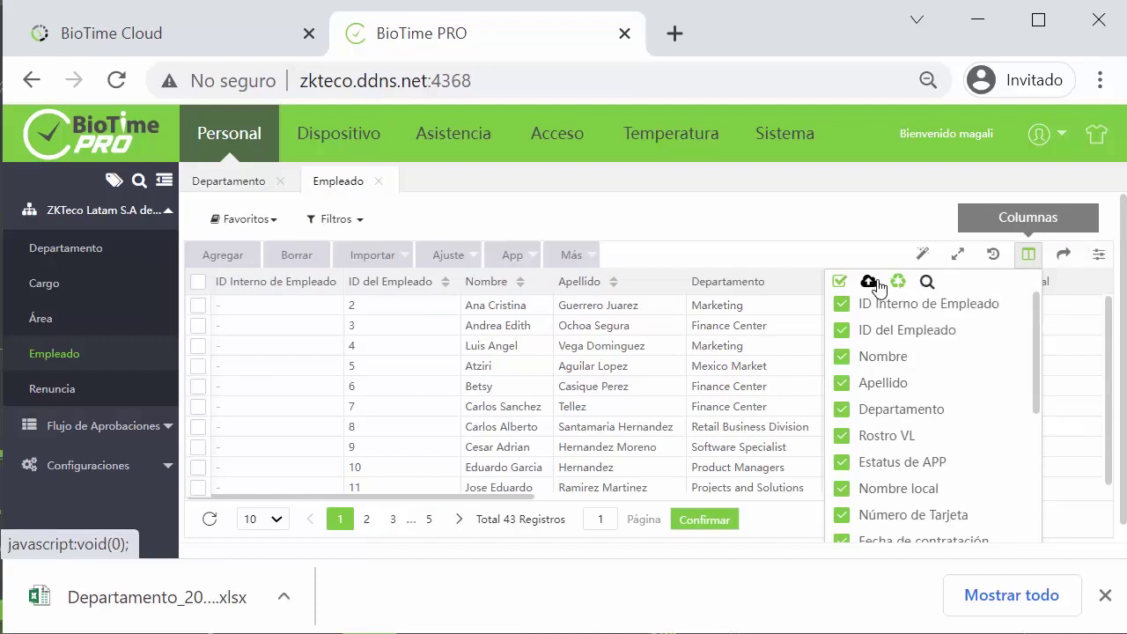
{"action": "left_click", "coordinate": [869, 282]}
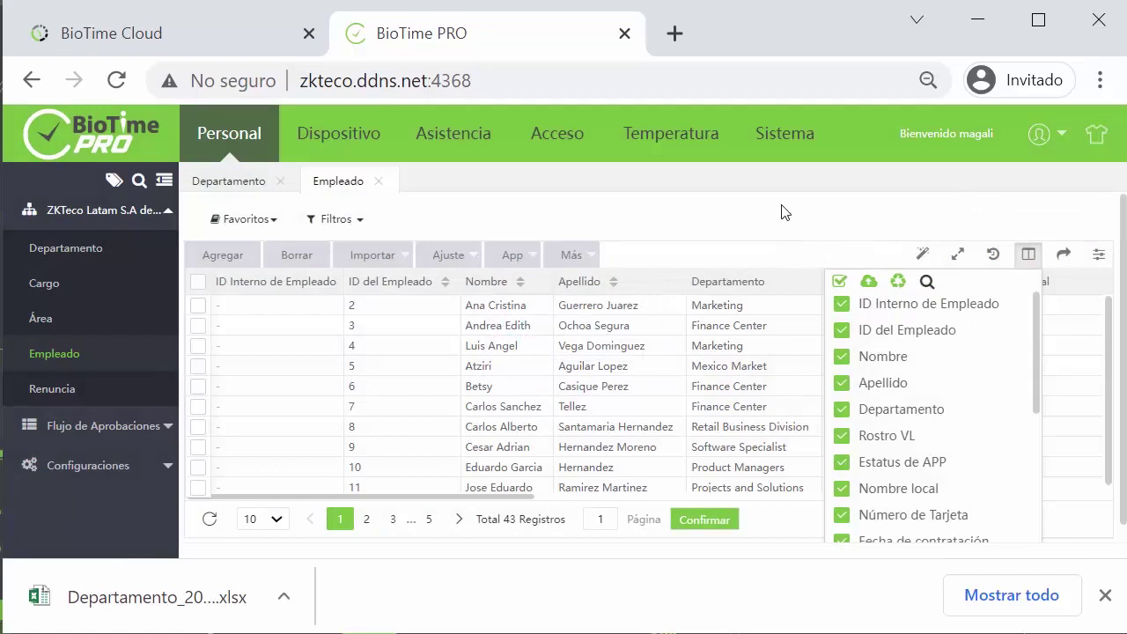
{"action": "left_click", "coordinate": [780, 206]}
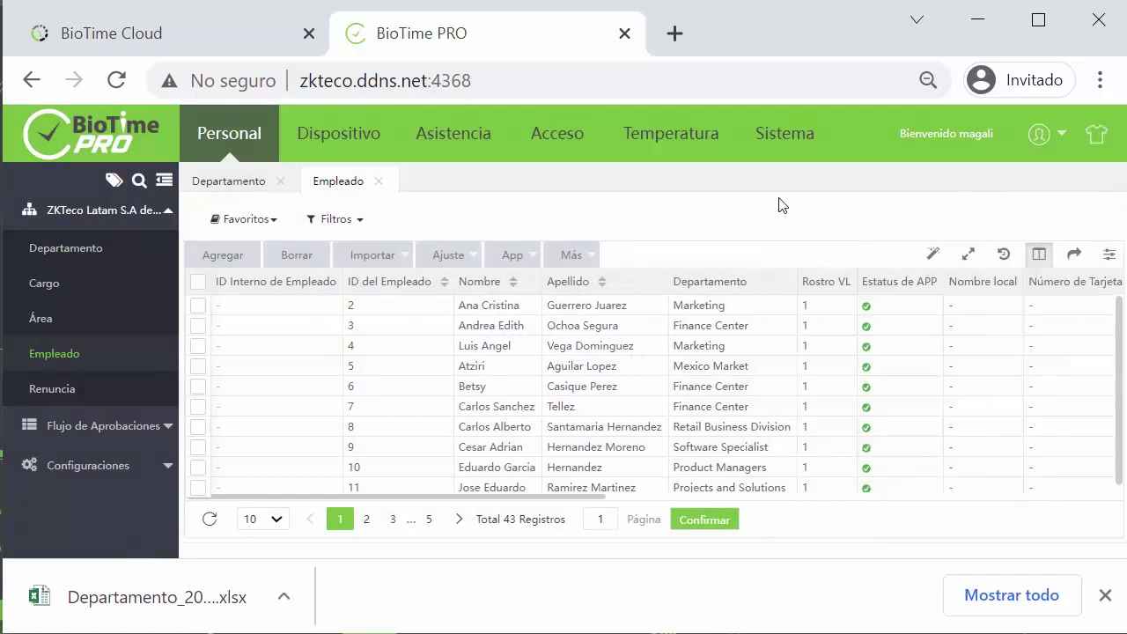
Export all the data in the Empleado list to an Excel file.
{"action": "left_click", "coordinate": [1079, 262]}
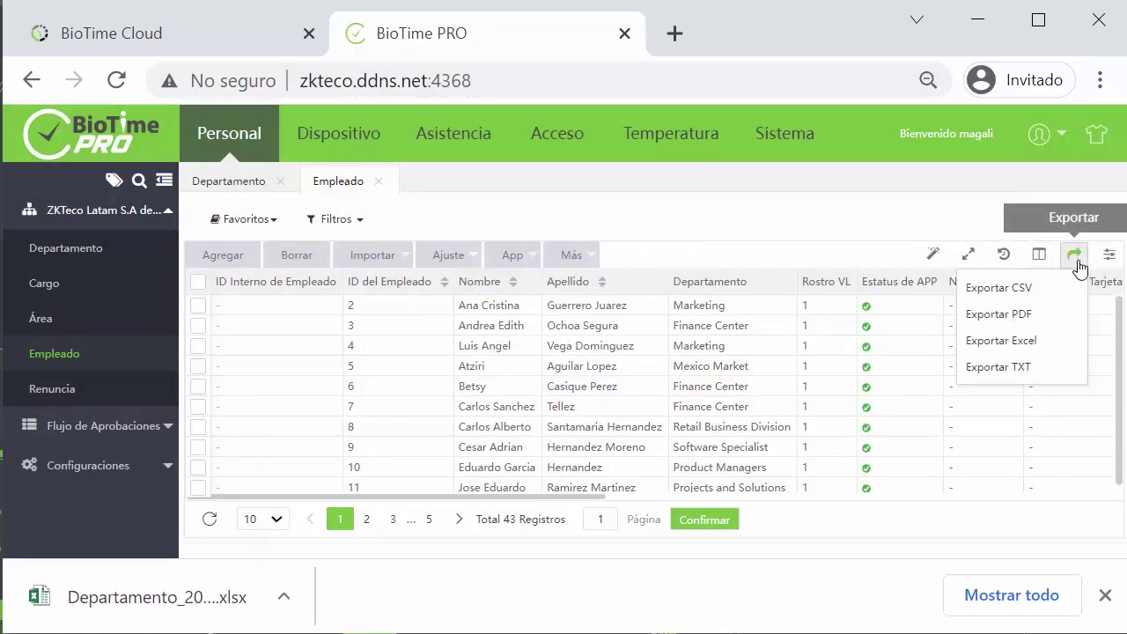
{"action": "left_click", "coordinate": [1025, 349]}
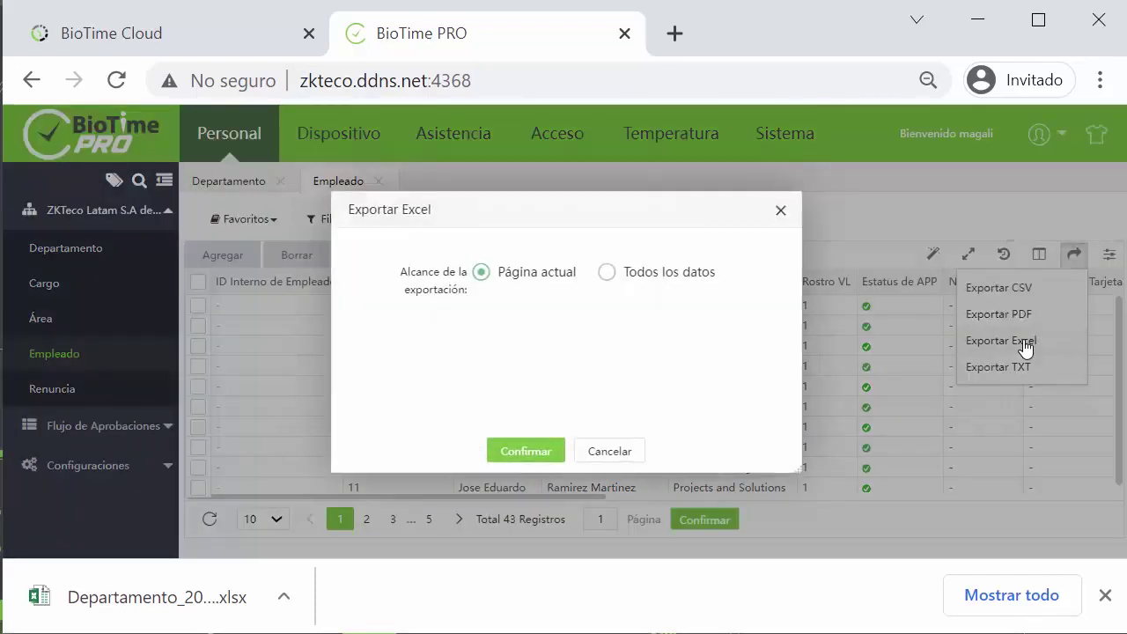
{"action": "left_click", "coordinate": [609, 274]}
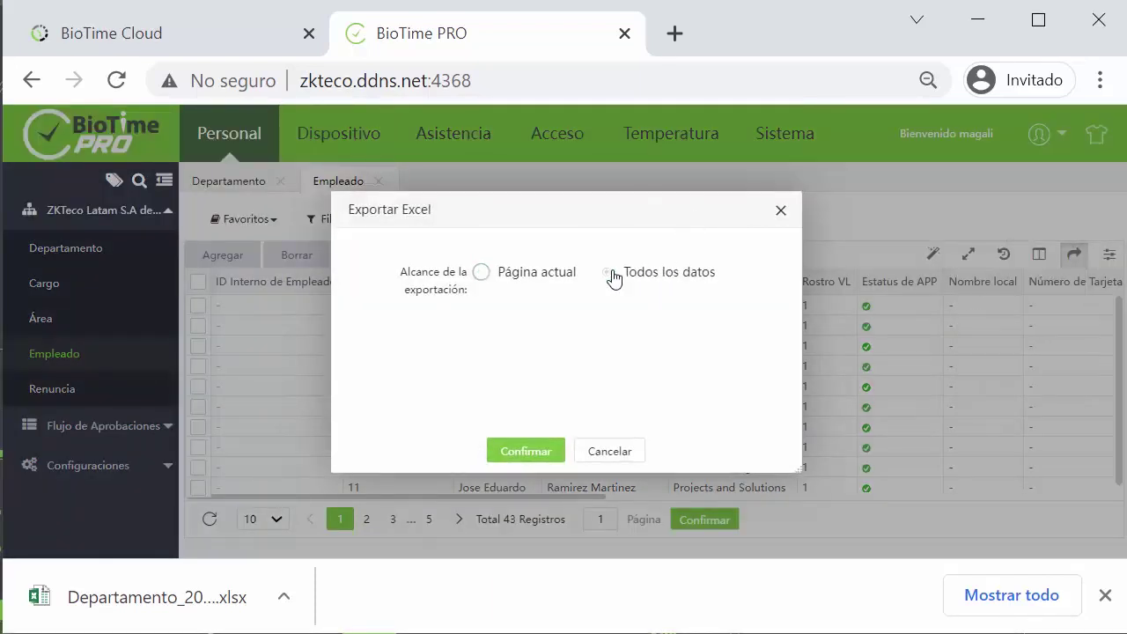
{"action": "left_click", "coordinate": [542, 452]}
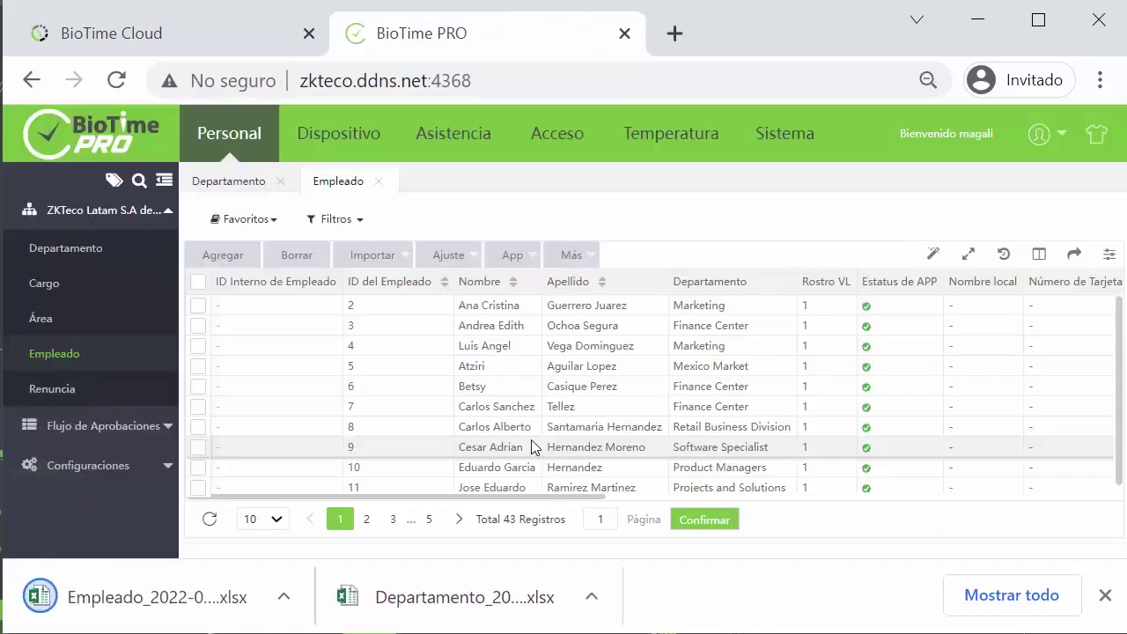
Switch to BioTime Cloud and download the department import template from the Personal module.
{"action": "left_click", "coordinate": [196, 28]}
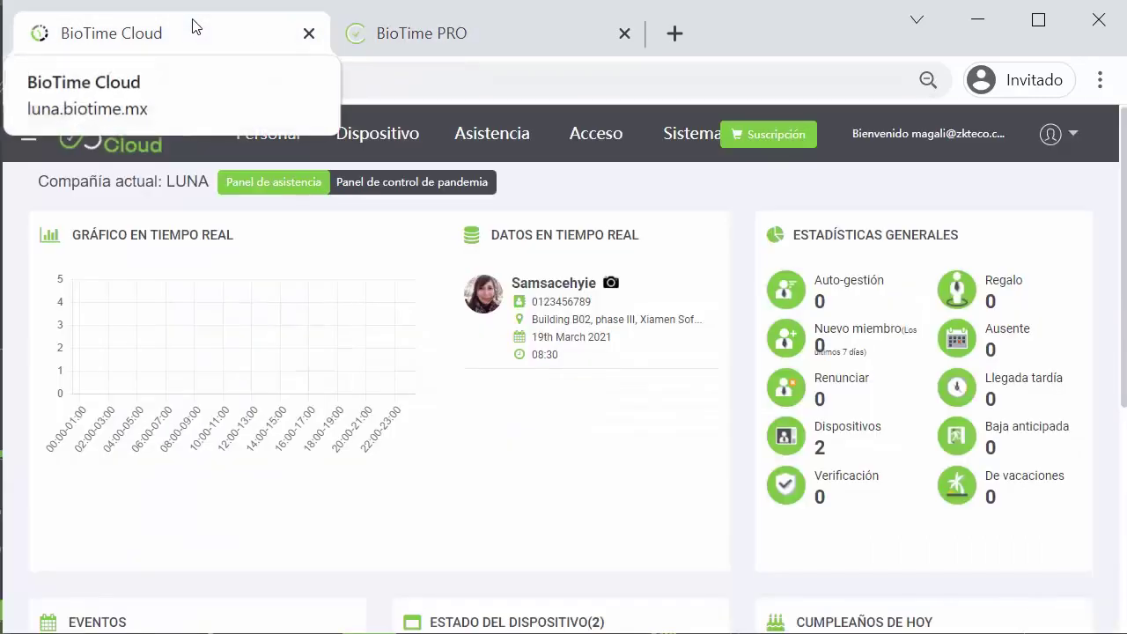
{"action": "left_click", "coordinate": [284, 152]}
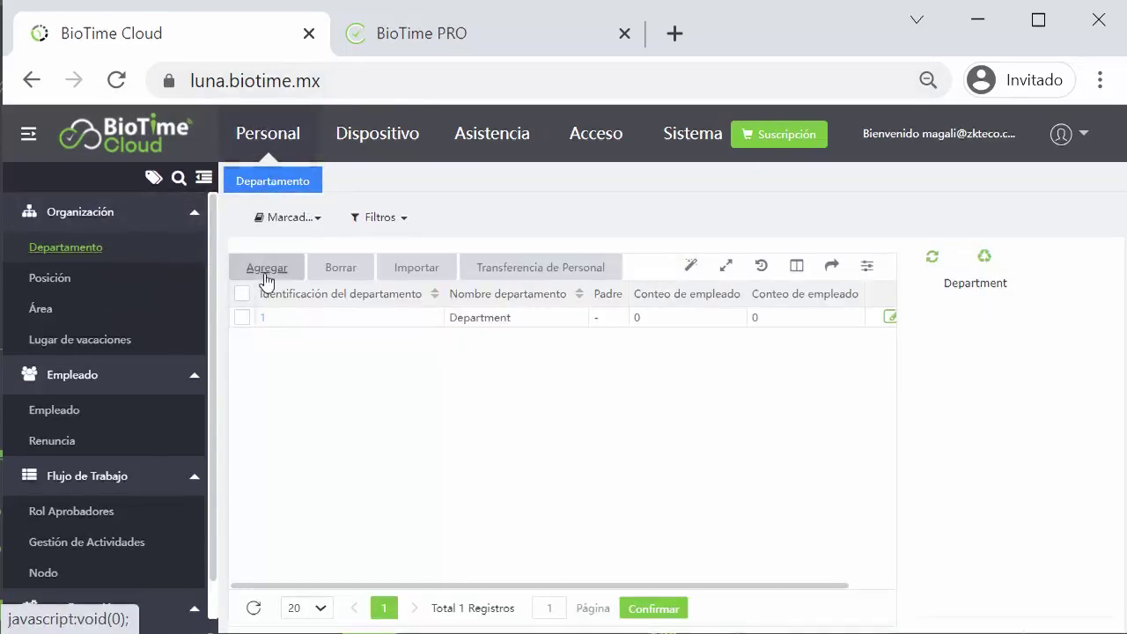
{"action": "left_click", "coordinate": [426, 268]}
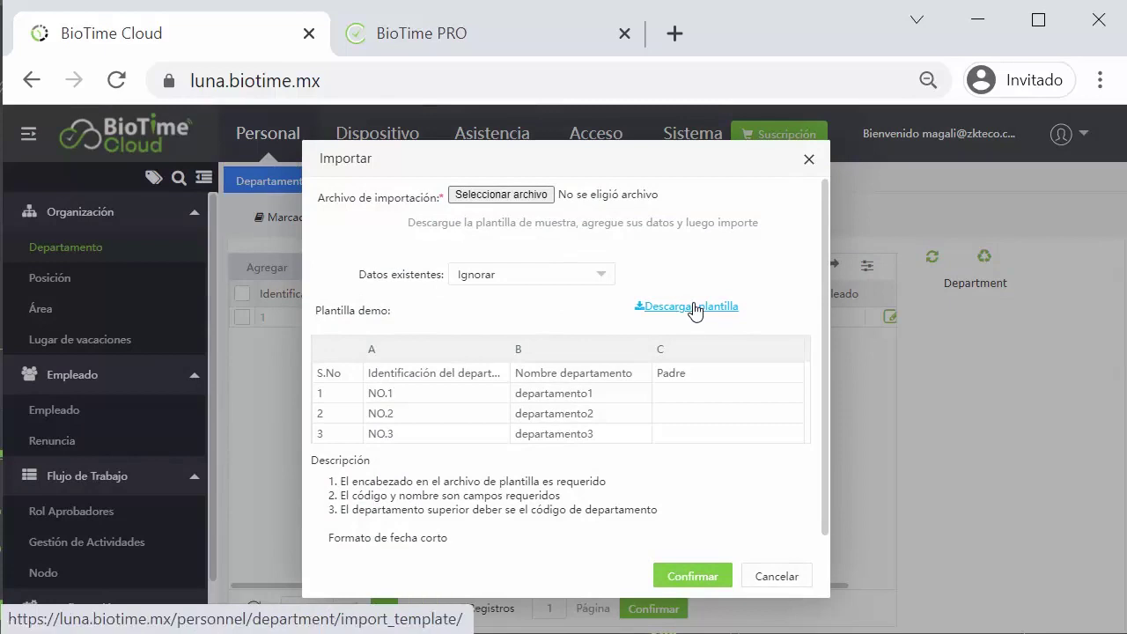
{"action": "left_click", "coordinate": [693, 308]}
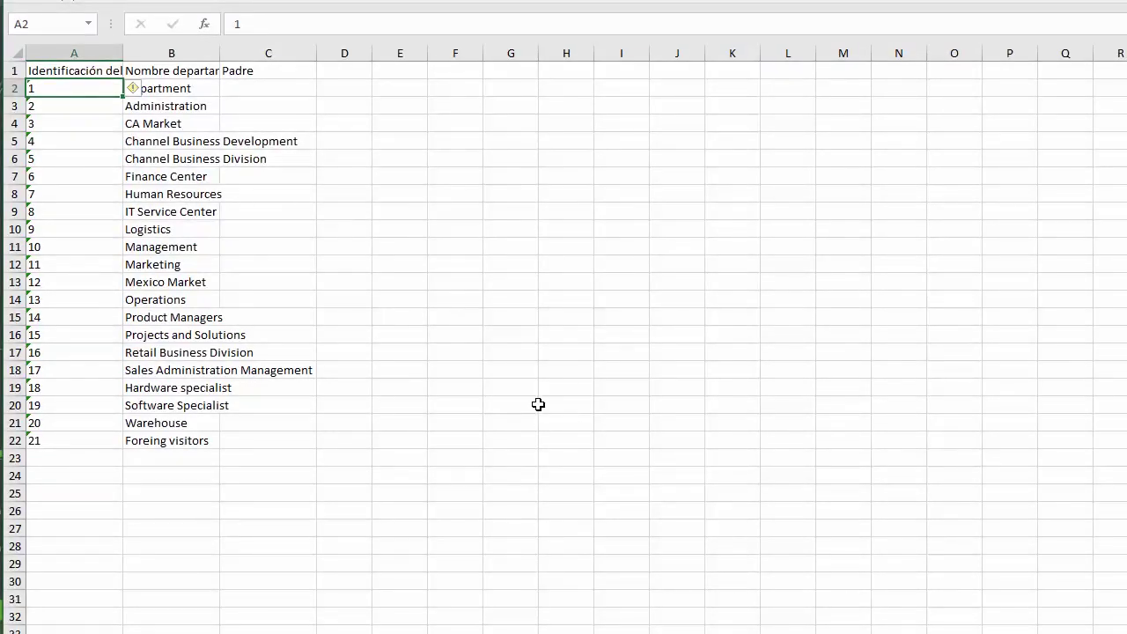
Review the filled-in department and employee import templates in Excel, checking their ID, name and department columns.
{"action": "left_click", "coordinate": [415, 206]}
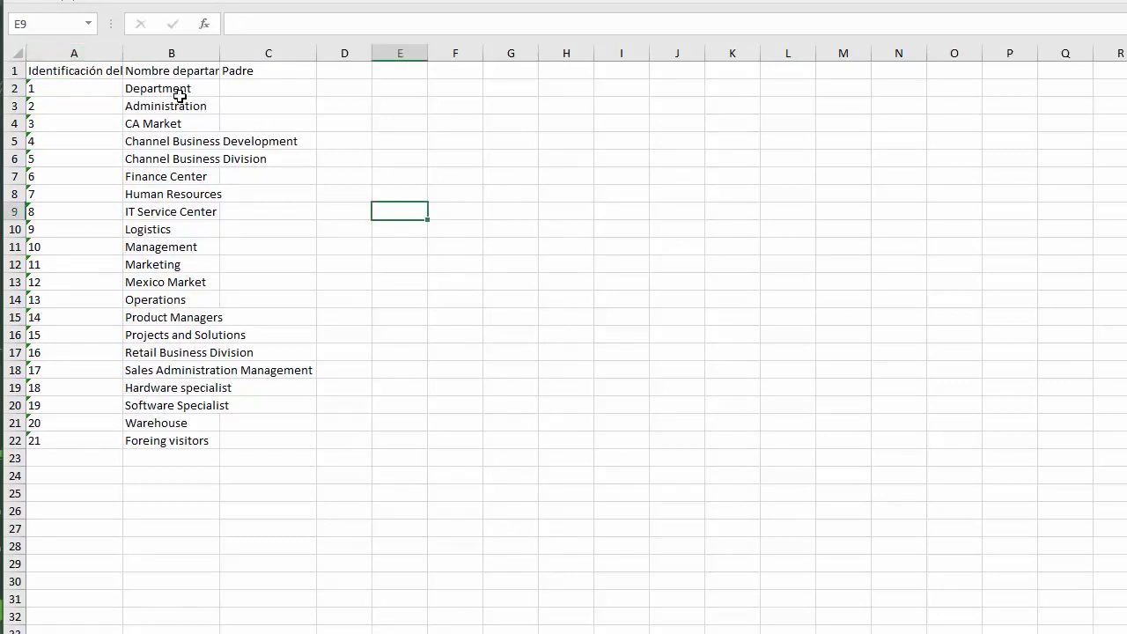
{"action": "key", "text": "alt+Tab"}
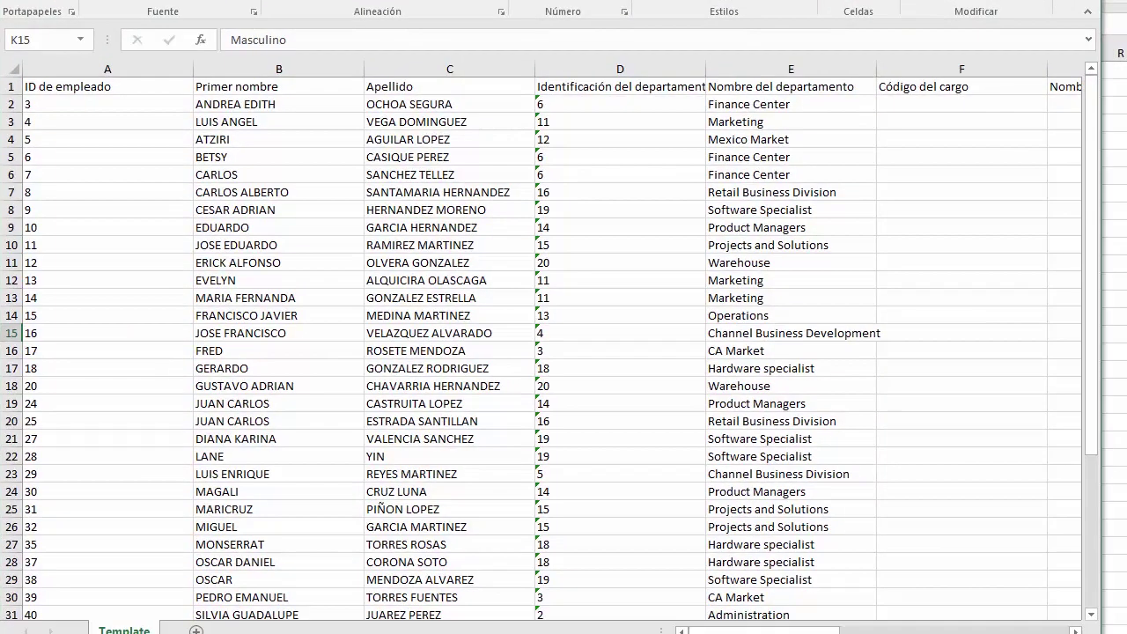
{"action": "left_click", "coordinate": [211, 89]}
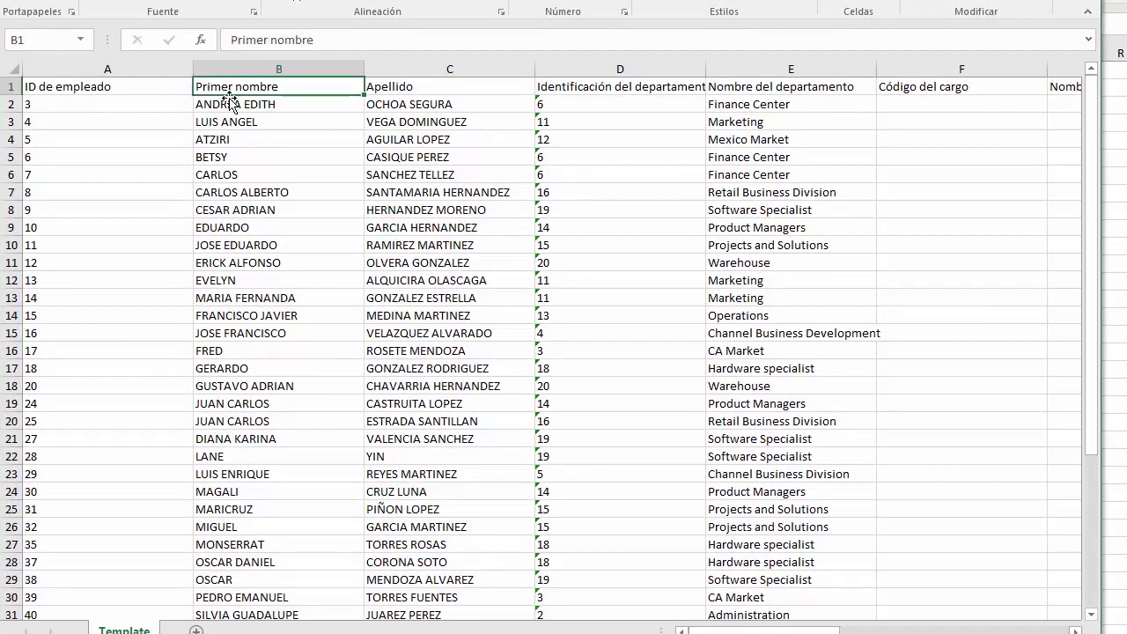
{"action": "left_click", "coordinate": [405, 106]}
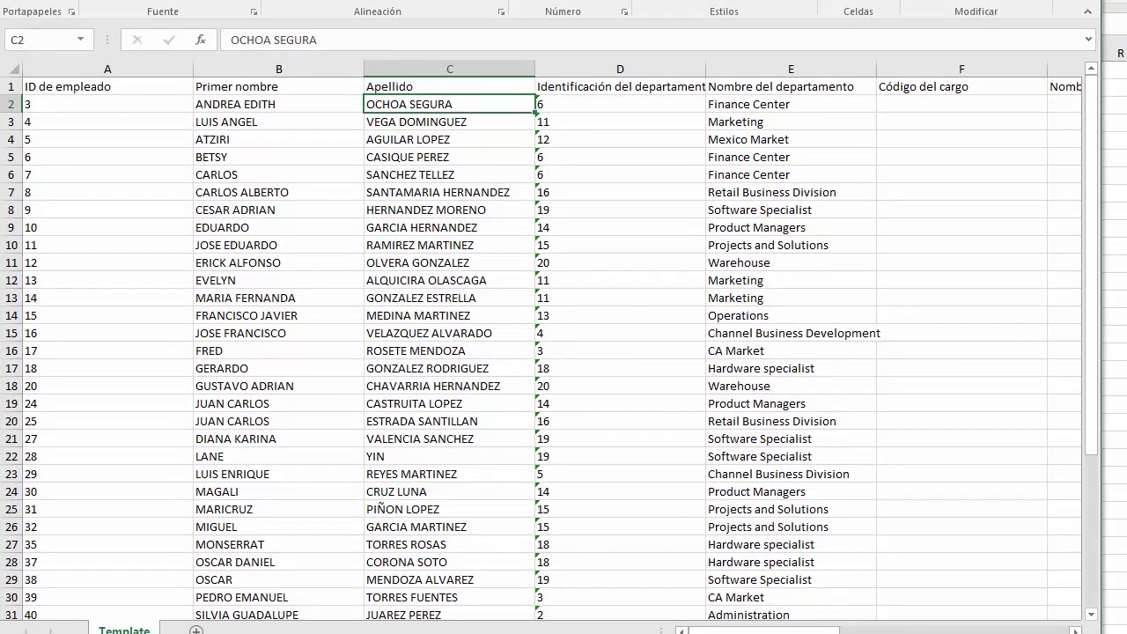
{"action": "left_click_drag", "start_coordinate": [761, 630], "coordinate": [1037, 630]}
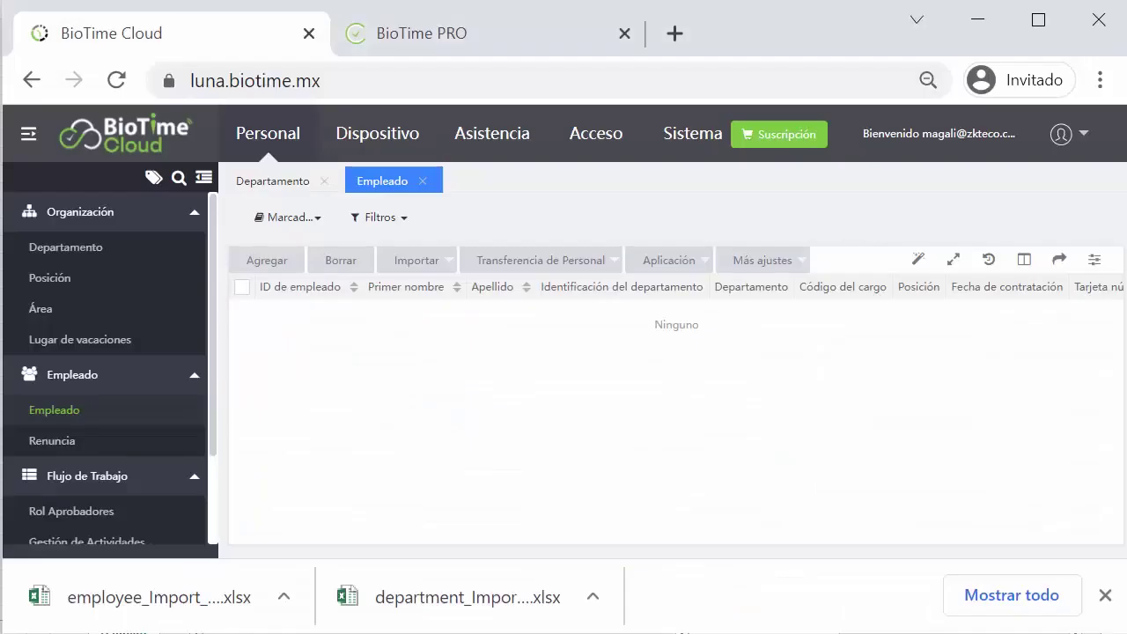
Import department_Import_Template (Español).xlsx from the Importación folder into the BioTime Cloud department list, leaving existing data on Ignorar.
{"action": "left_click", "coordinate": [97, 253]}
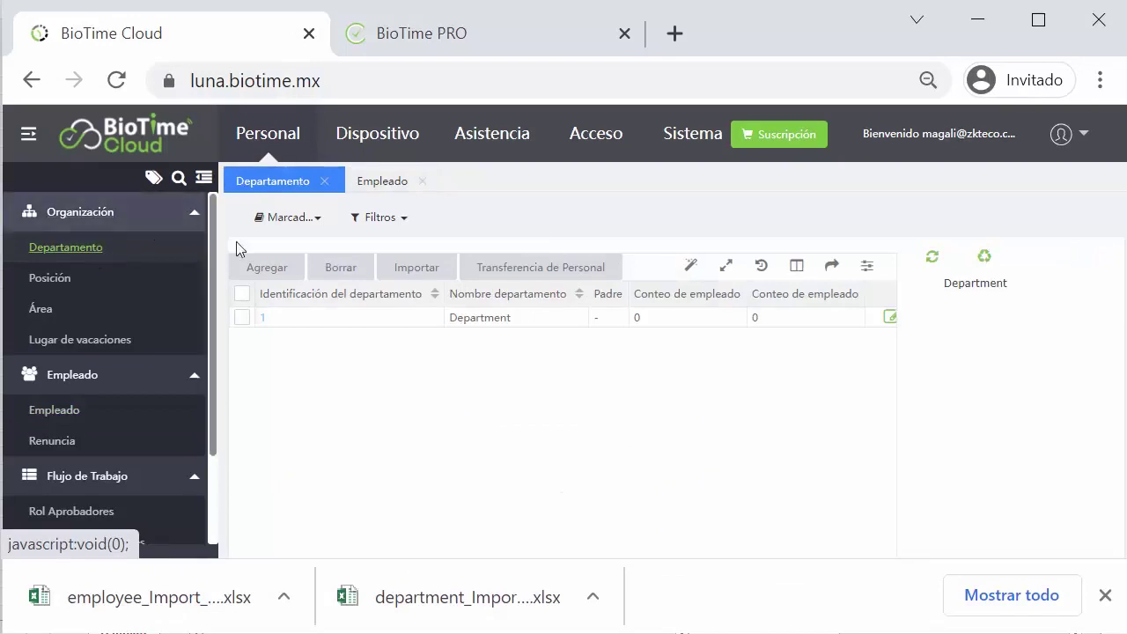
{"action": "left_click", "coordinate": [422, 269]}
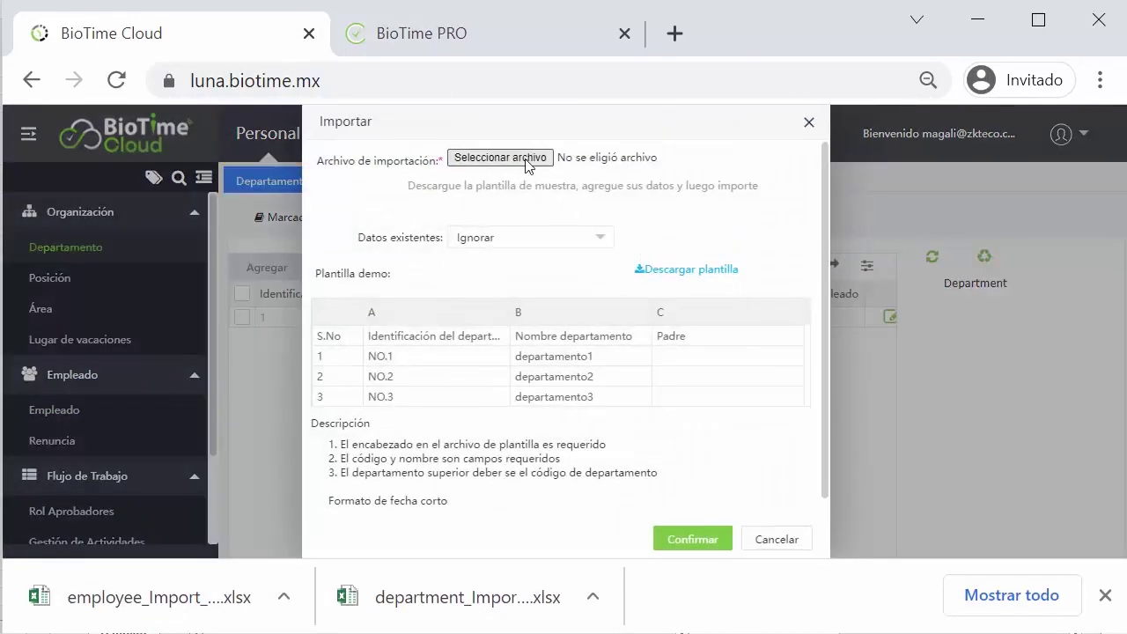
{"action": "left_click", "coordinate": [498, 157]}
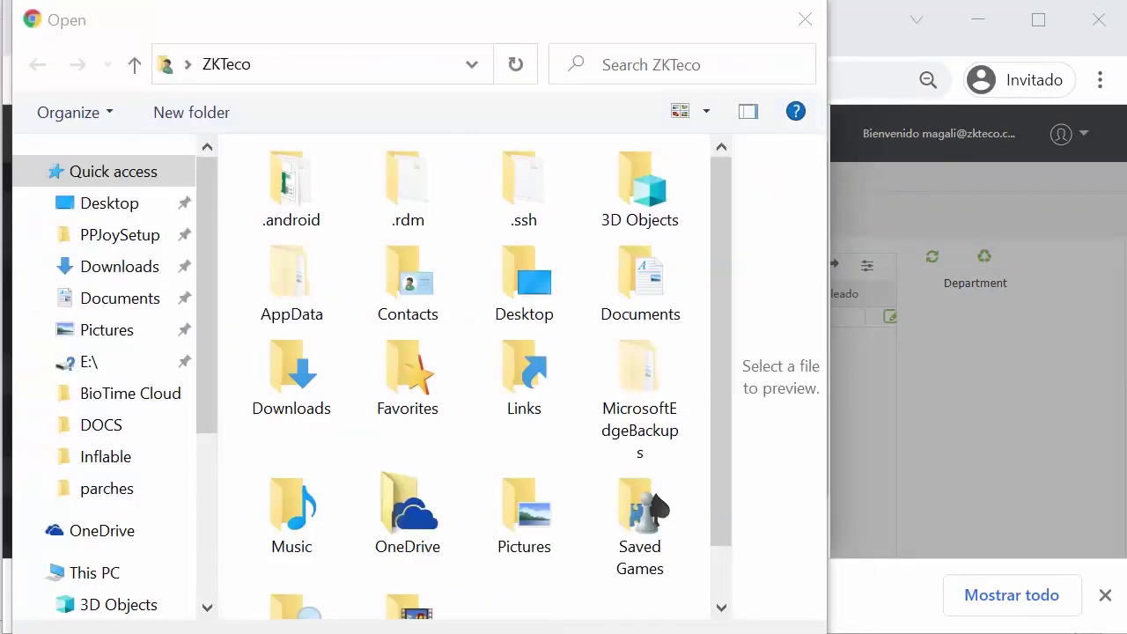
{"action": "left_click", "coordinate": [136, 396]}
{"action": "double_click", "coordinate": [299, 279]}
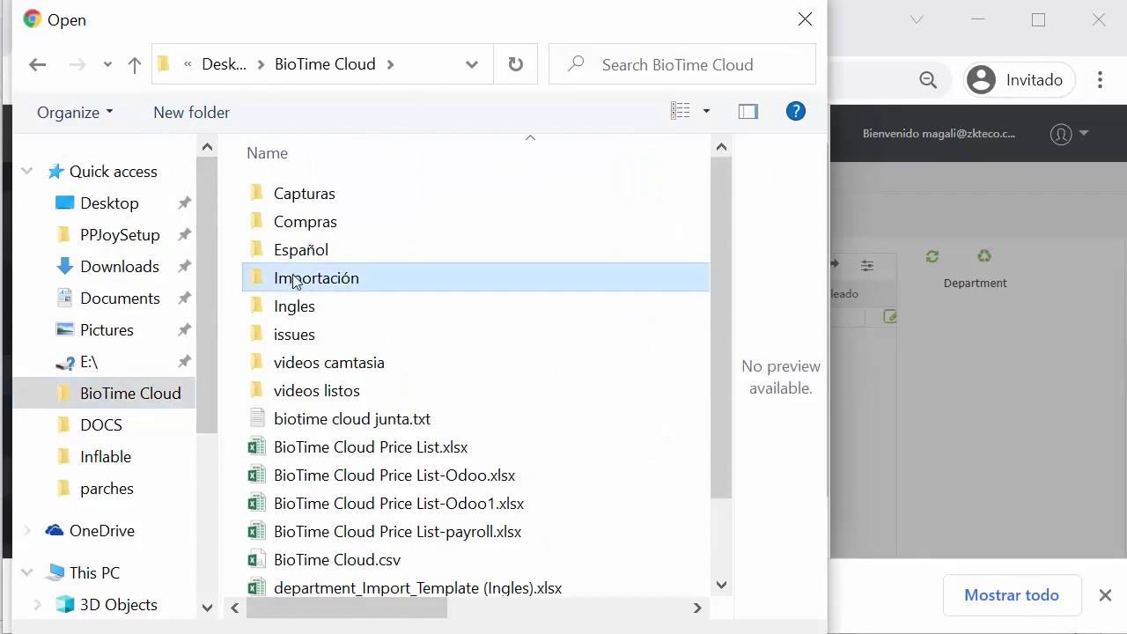
{"action": "left_click_drag", "start_coordinate": [321, 19], "coordinate": [327, 0]}
{"action": "left_click", "coordinate": [604, 578]}
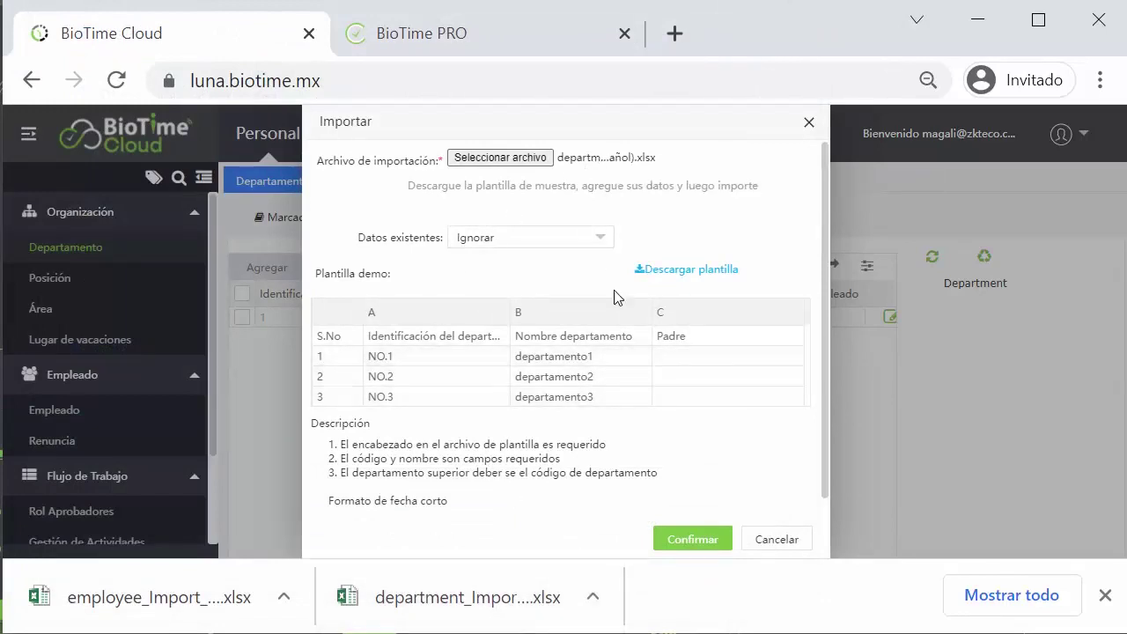
{"action": "left_click", "coordinate": [706, 540]}
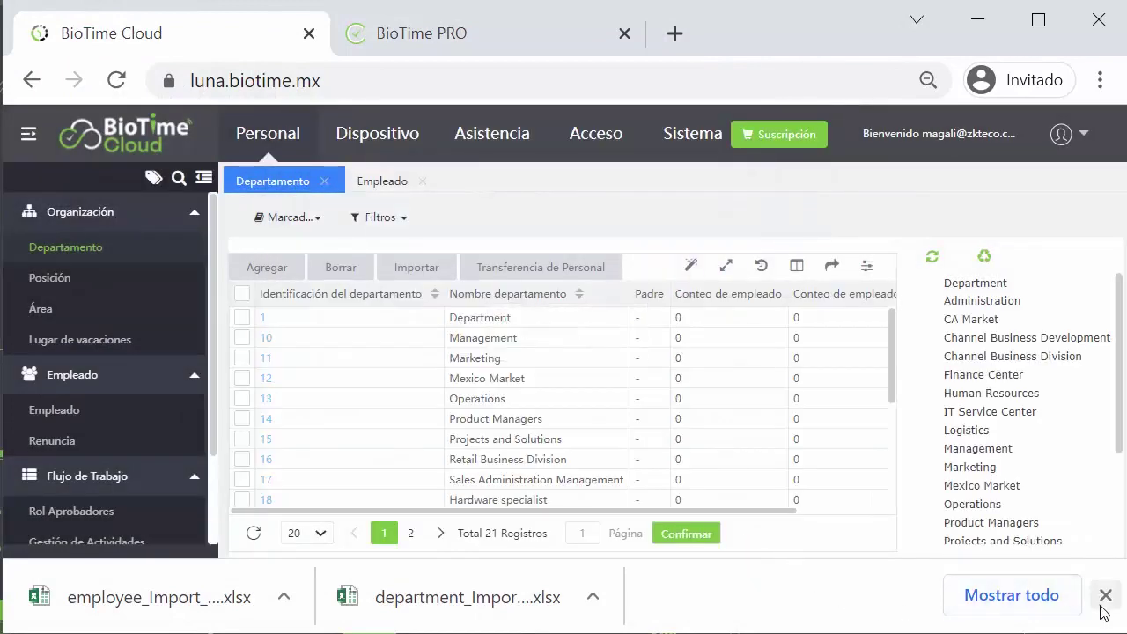
{"action": "left_click", "coordinate": [1107, 598]}
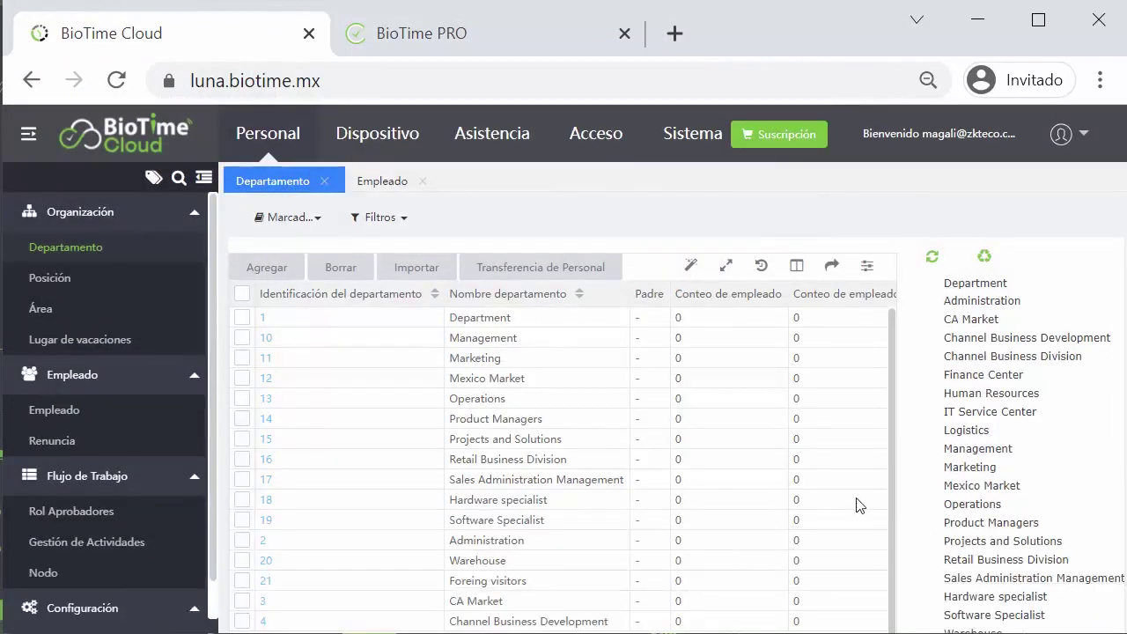
{"action": "scroll", "coordinate": [890, 322], "scroll_direction": "down", "scroll_amount": 1}
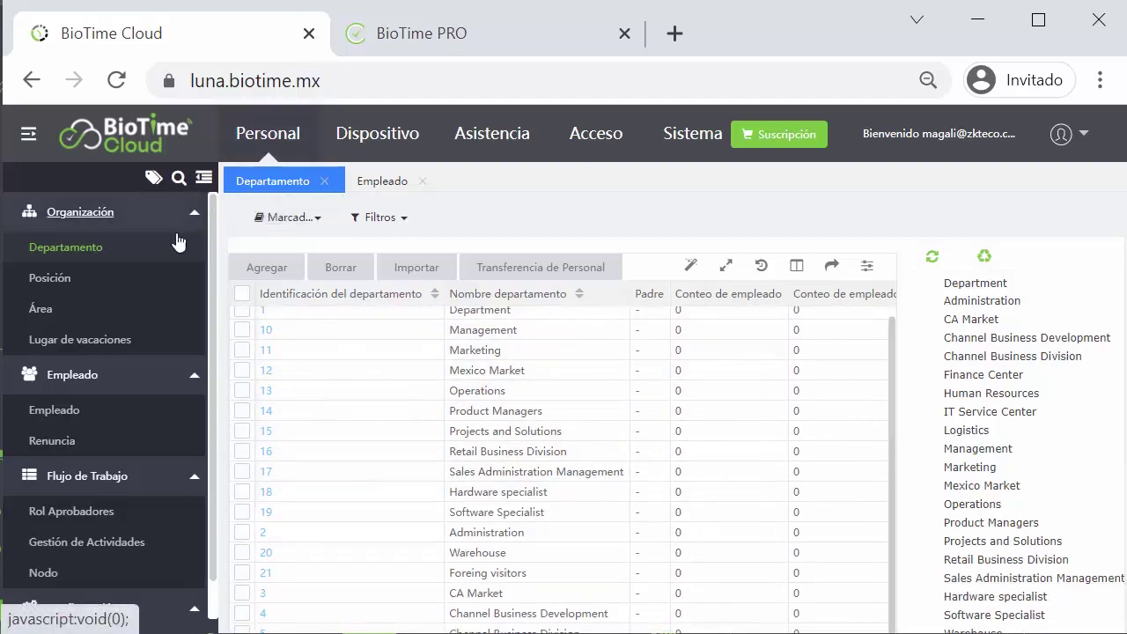
Import employee_Import_Template (español).xlsx into the BioTime Cloud employee list, leaving existing data on Ignorar.
{"action": "left_click", "coordinate": [64, 412]}
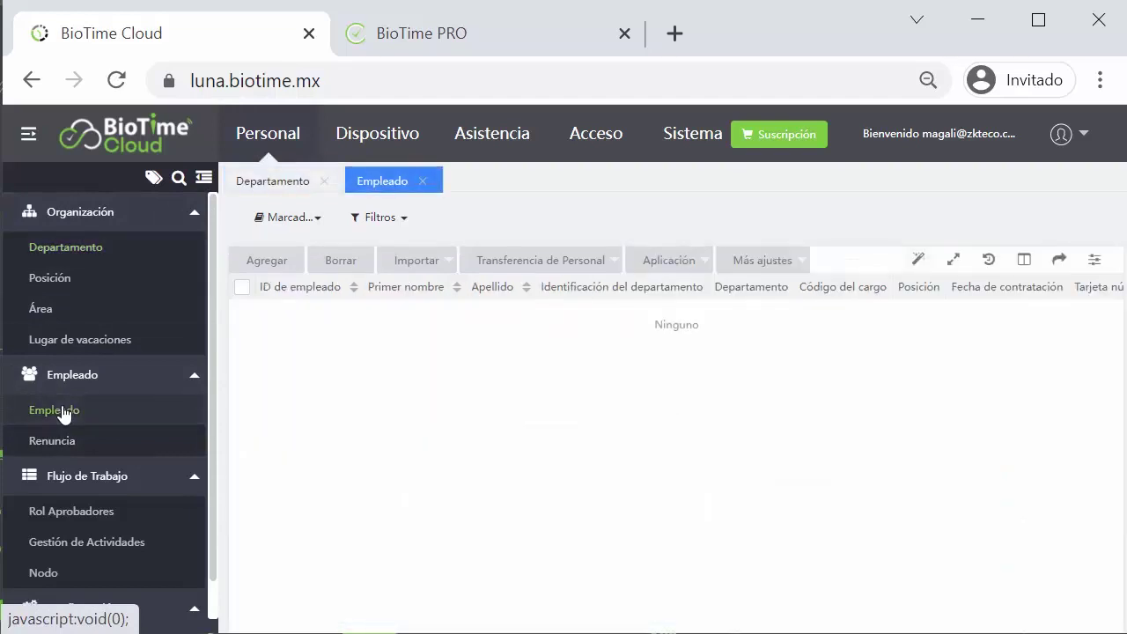
{"action": "left_click", "coordinate": [415, 264]}
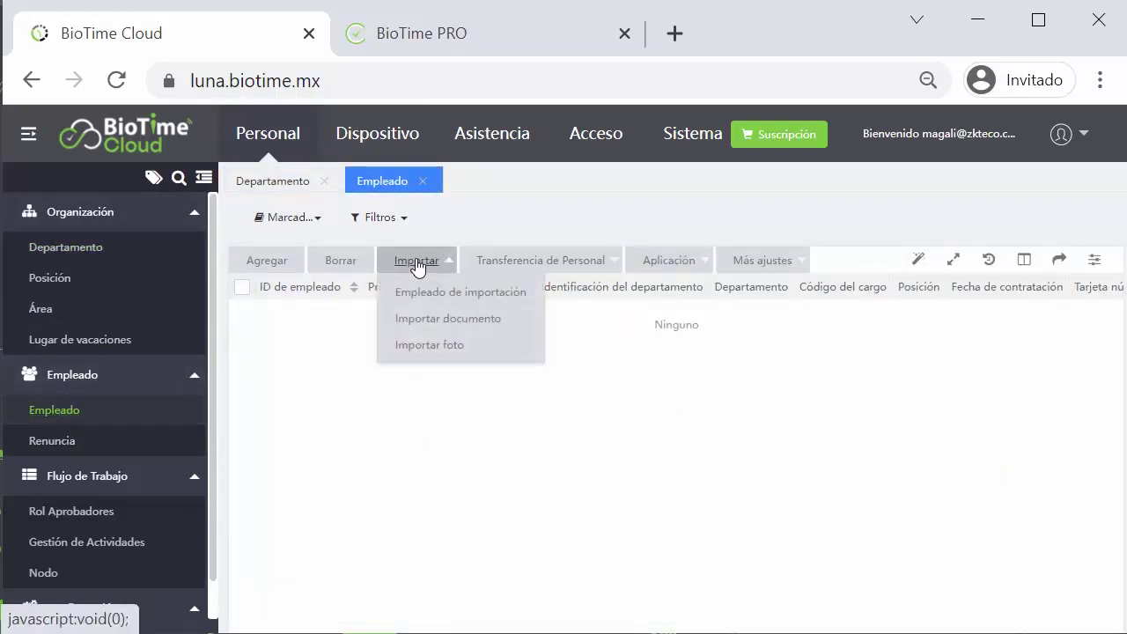
{"action": "left_click", "coordinate": [454, 294]}
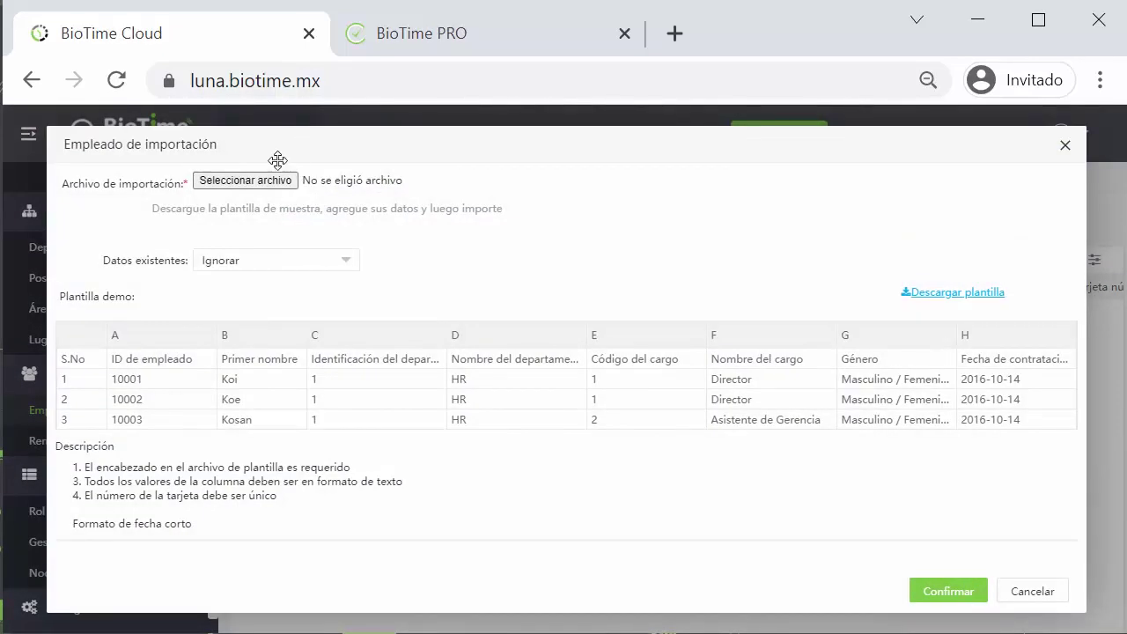
{"action": "left_click", "coordinate": [271, 179]}
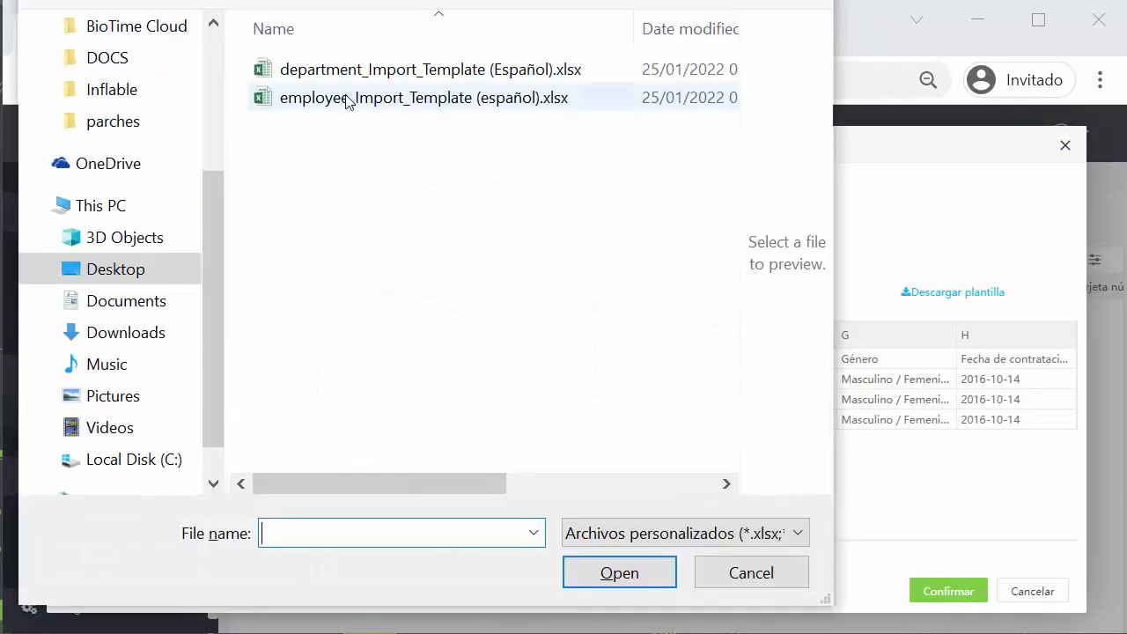
{"action": "left_click", "coordinate": [346, 98]}
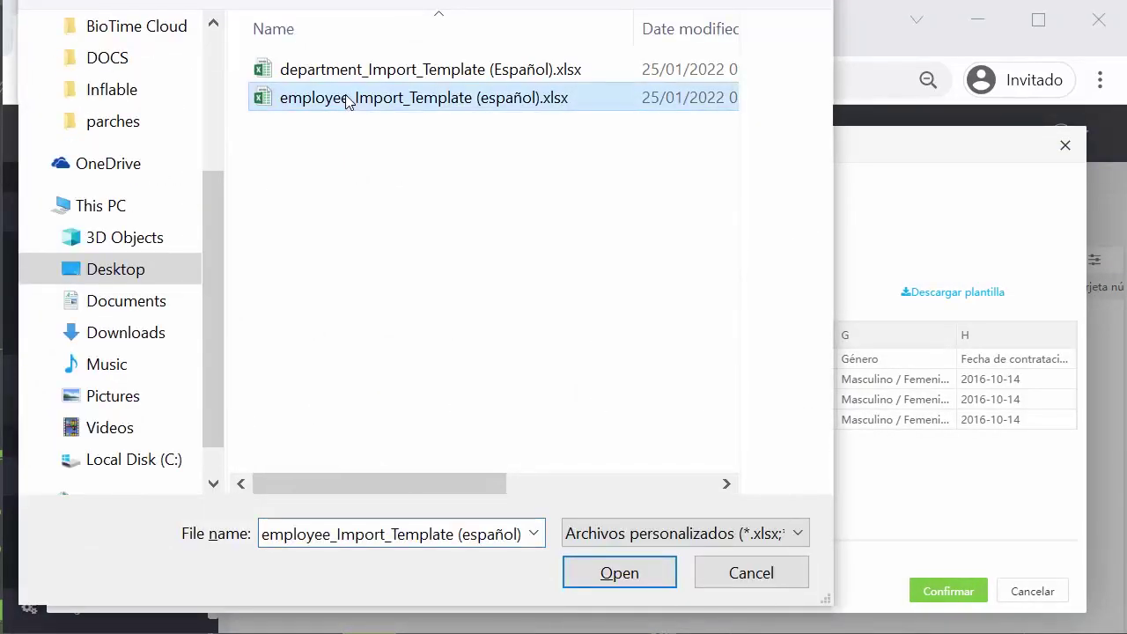
{"action": "left_click", "coordinate": [636, 566]}
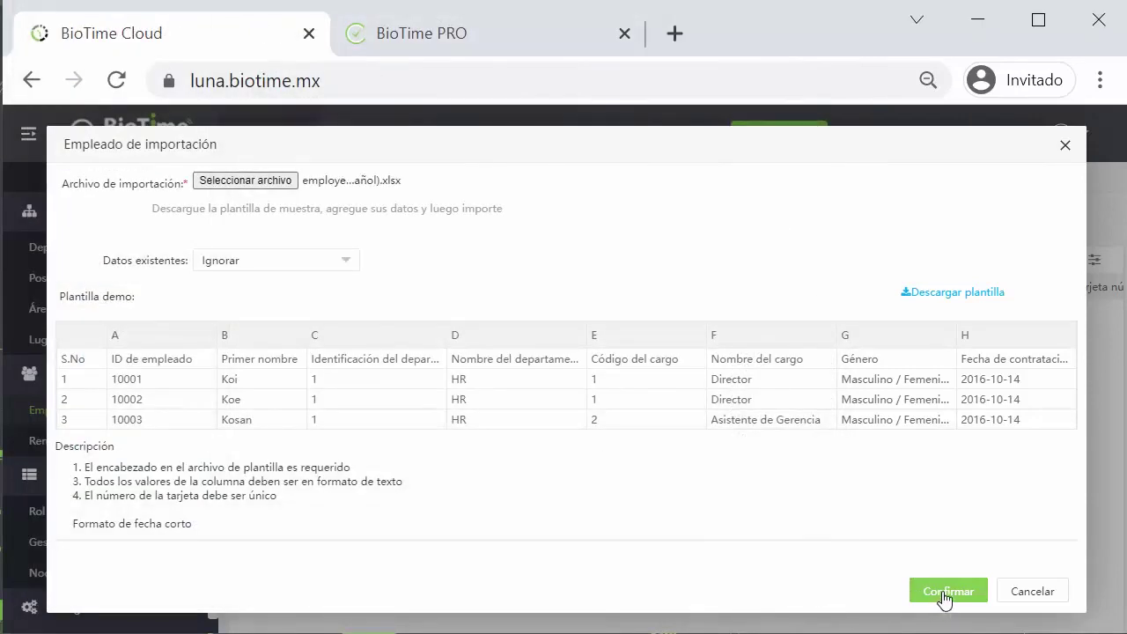
{"action": "left_click", "coordinate": [946, 596]}
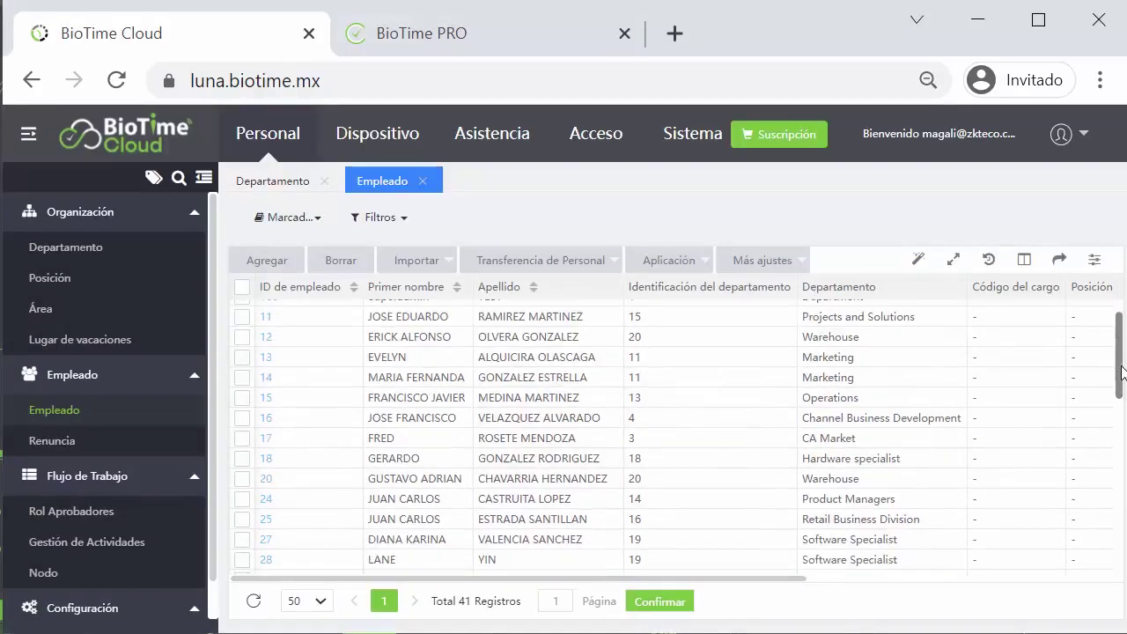
Look through the whole imported employee list, checking the employee IDs, names and assigned departments.
{"action": "scroll", "coordinate": [669, 436], "scroll_direction": "down", "scroll_amount": 8}
{"action": "scroll", "coordinate": [669, 436], "scroll_direction": "down", "scroll_amount": 5}
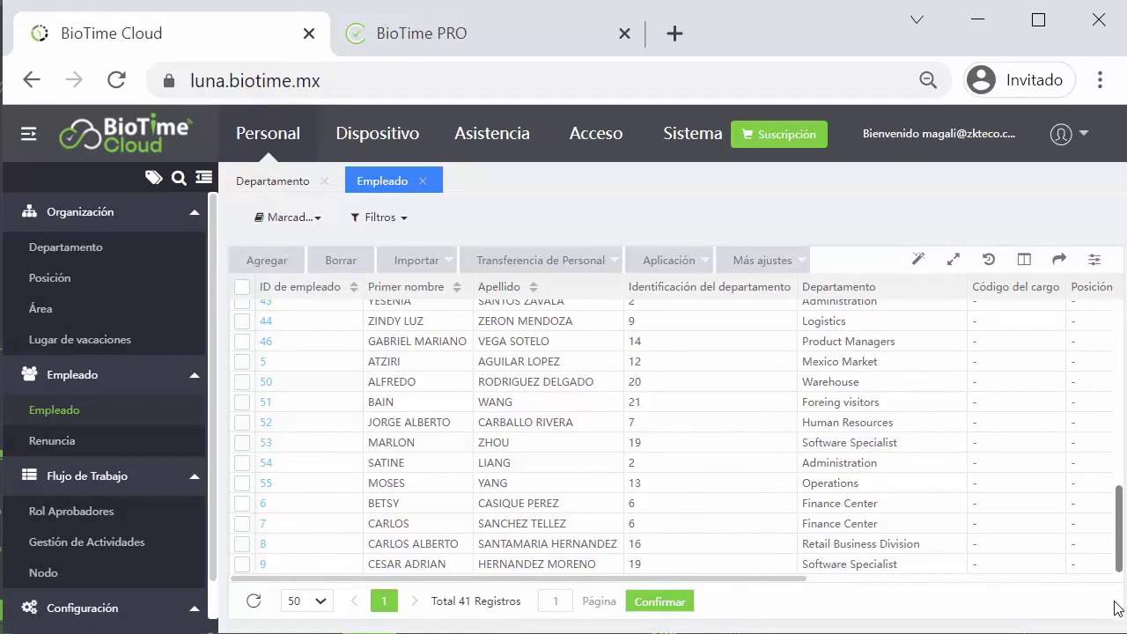
{"action": "scroll", "coordinate": [1095, 528], "scroll_direction": "up", "scroll_amount": 12}
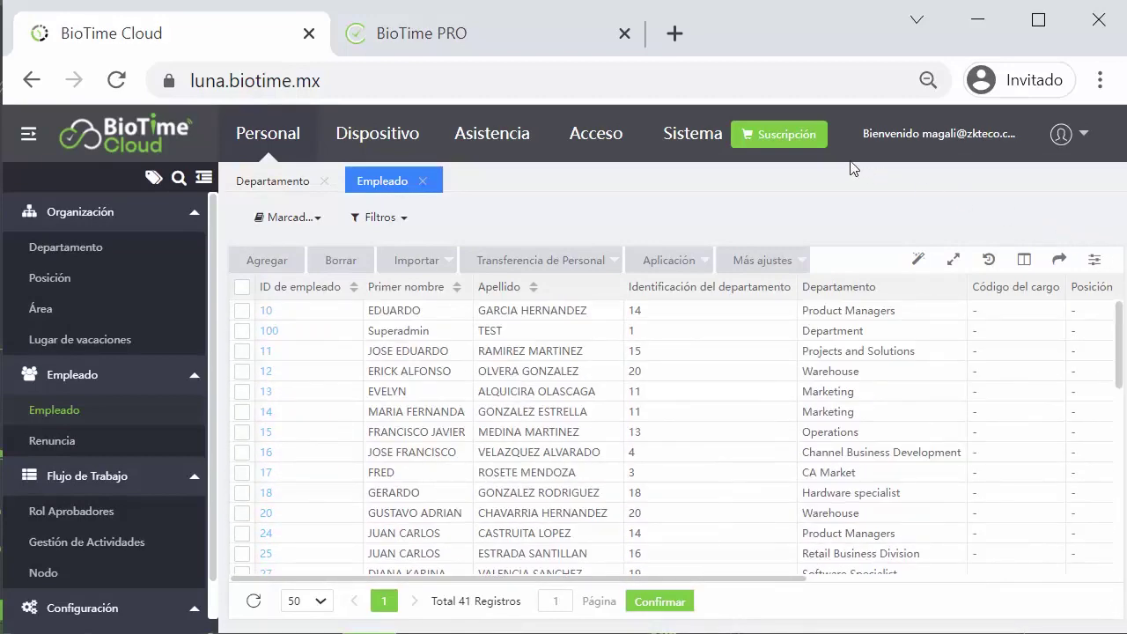
Check the device list in the Dispositivo module and return to the BioTime Cloud home dashboard.
{"action": "left_click", "coordinate": [396, 139]}
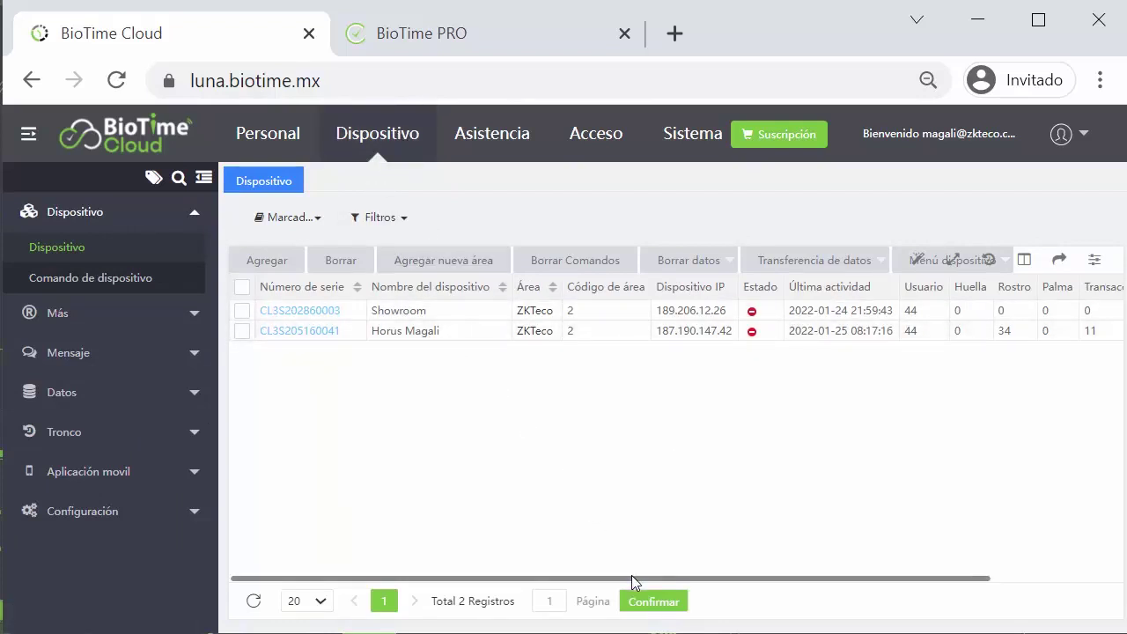
{"action": "mouse_move", "coordinate": [631, 575]}
{"action": "left_mouse_down"}
{"action": "mouse_move", "coordinate": [763, 599]}
{"action": "mouse_move", "coordinate": [627, 577]}
{"action": "left_mouse_up"}
{"action": "left_click", "coordinate": [115, 137]}
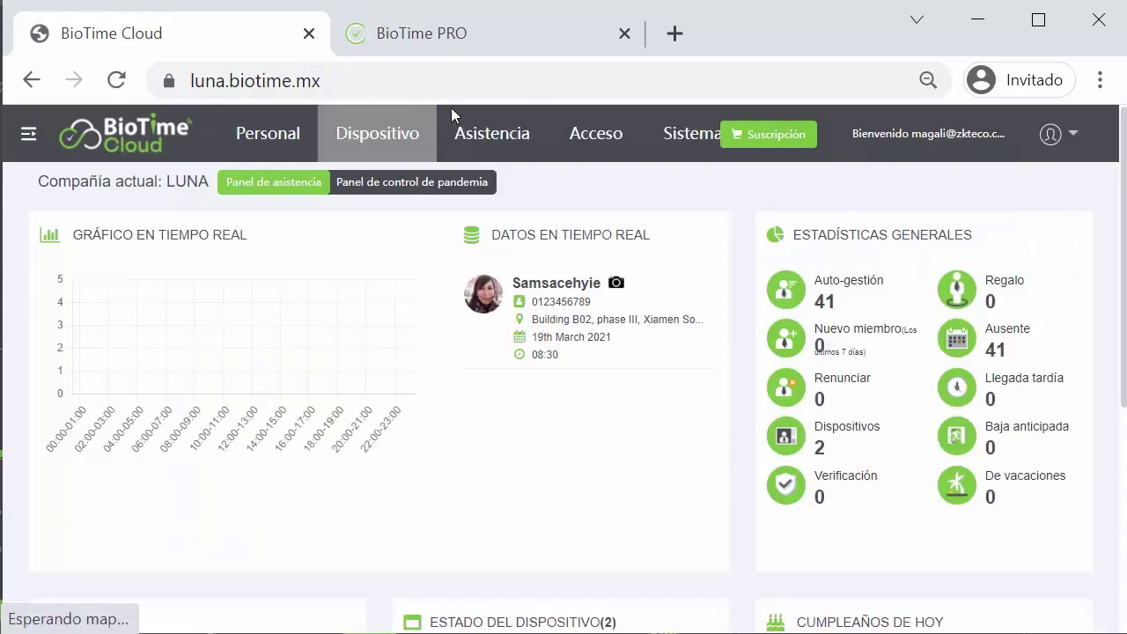